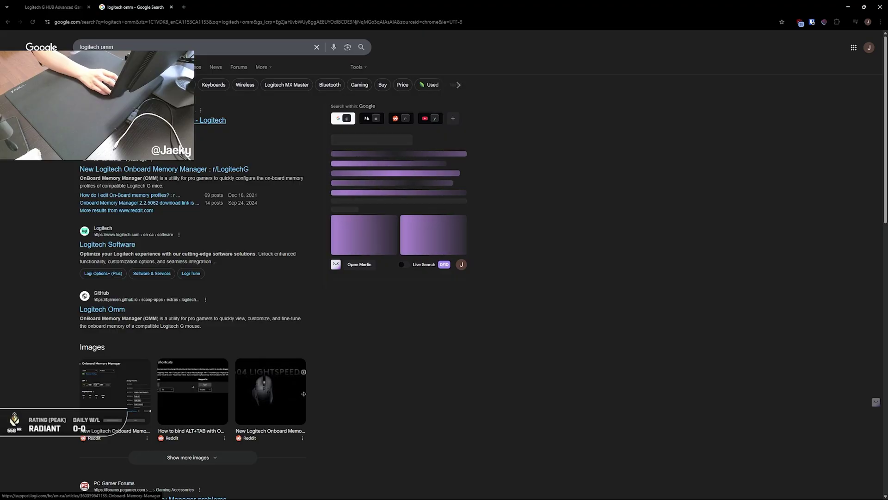
Step: Open Logitech Support's Onboard Memory Manager page and scroll to its Windows 11 download panel
left_click(210, 120)
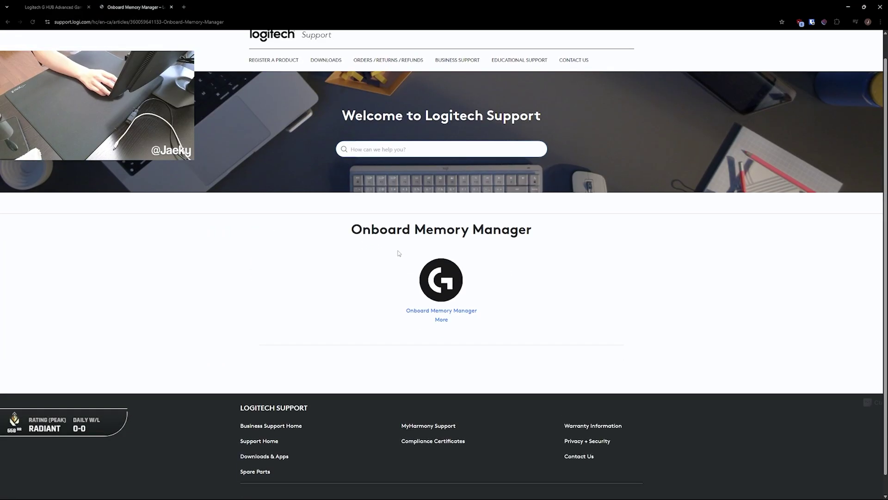
scroll(540, 344, "down", 1)
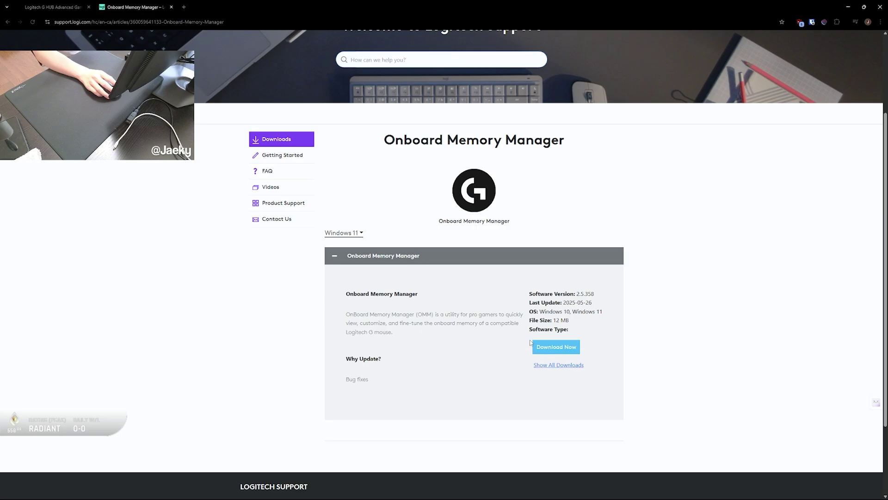
scroll(528, 341, "up", 1)
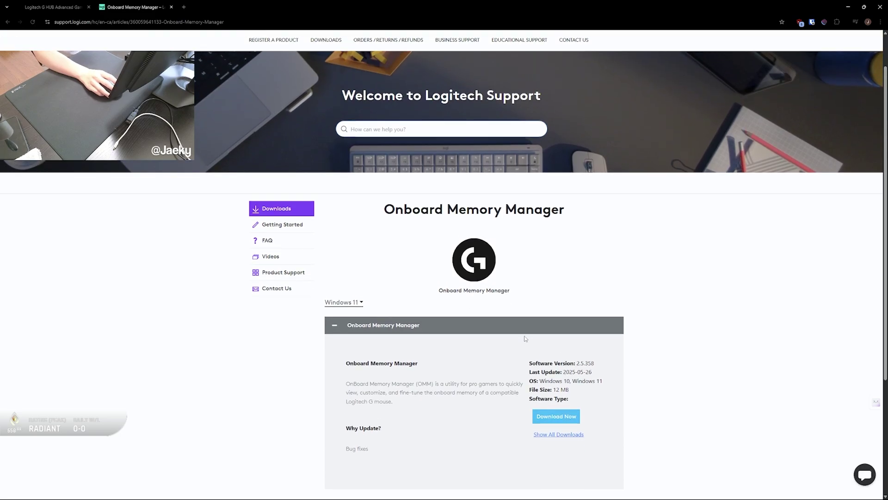
scroll(509, 331, "down", 1)
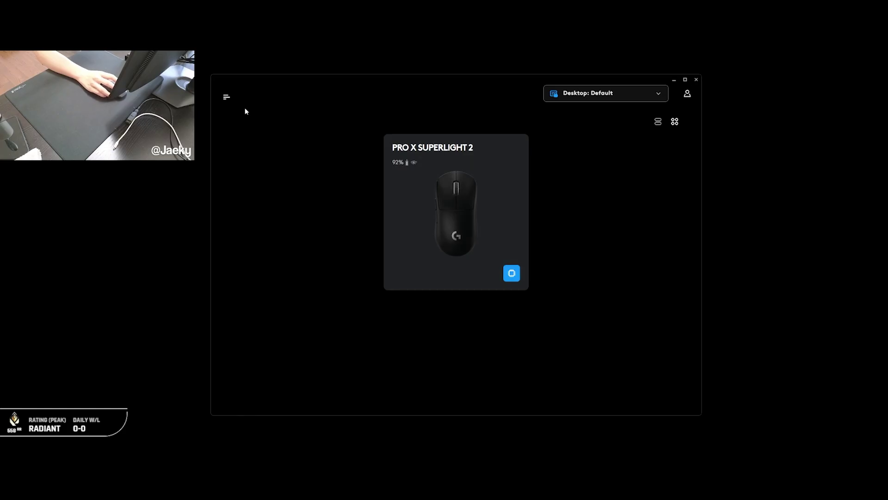
Step: Review G HUB's general settings, then its Updates and Analytics pages
left_click(226, 96)
left_click(264, 200)
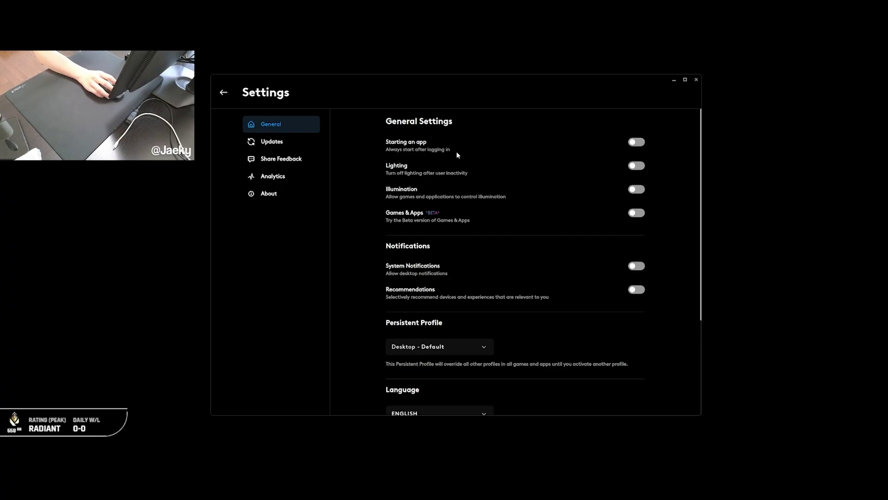
left_click(273, 141)
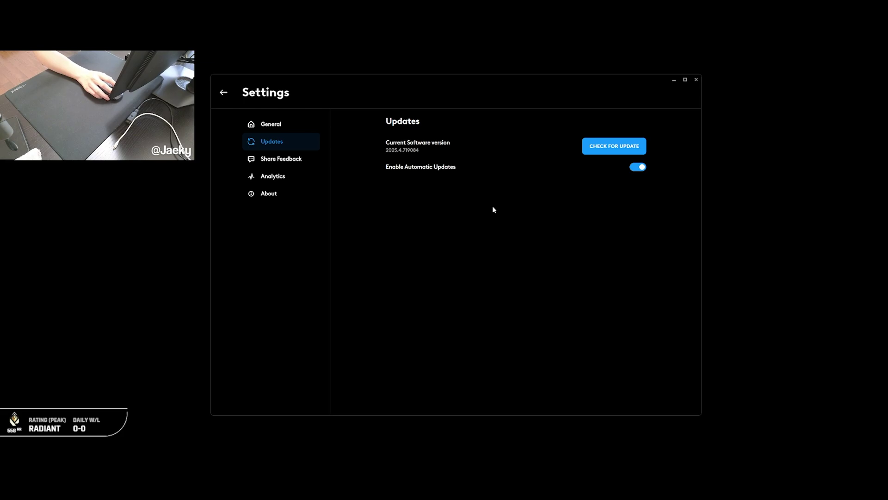
left_click(278, 176)
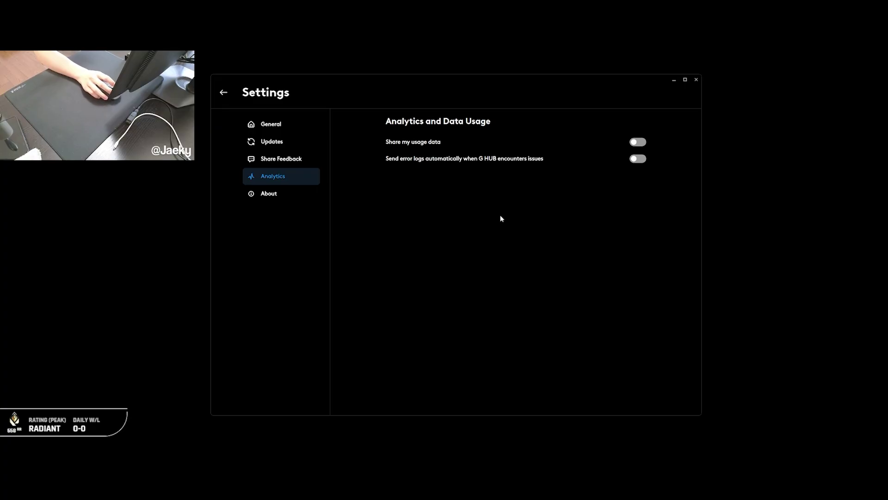
Step: Back on the home screen, check the mouse firmware and open the PRO X SUPERLIGHT 2 settings
left_click(224, 92)
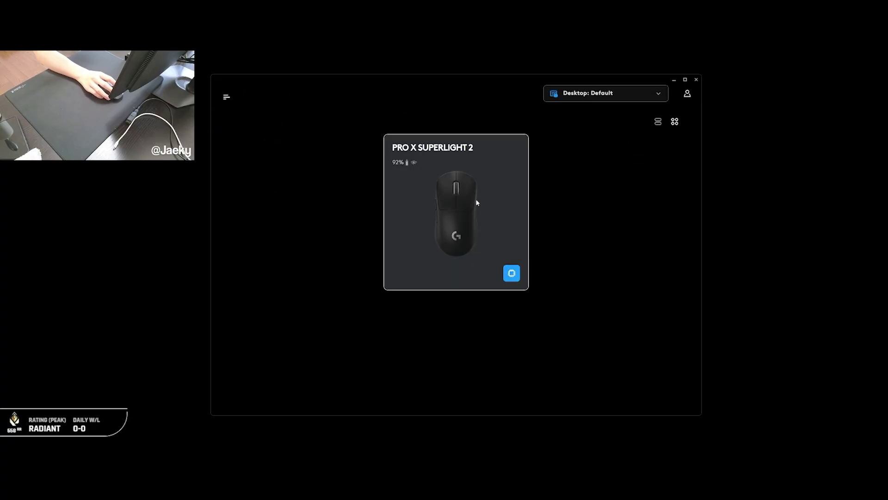
left_click(510, 273)
left_click(475, 209)
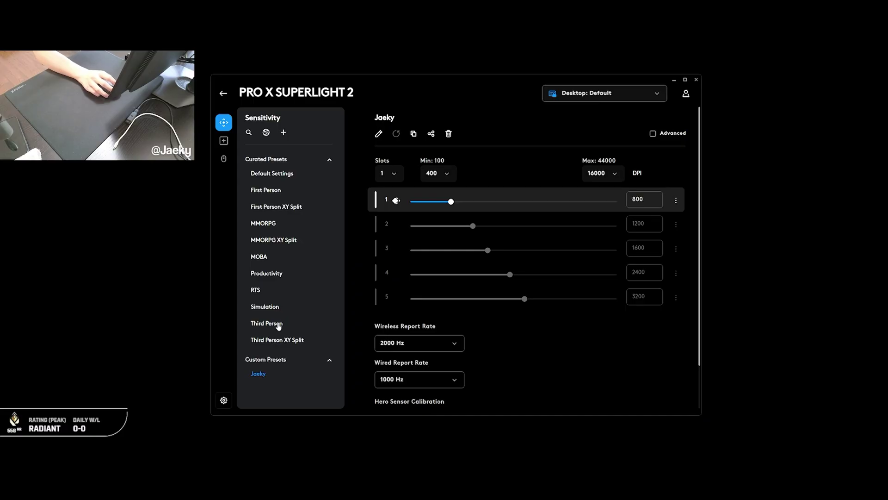
left_click(283, 134)
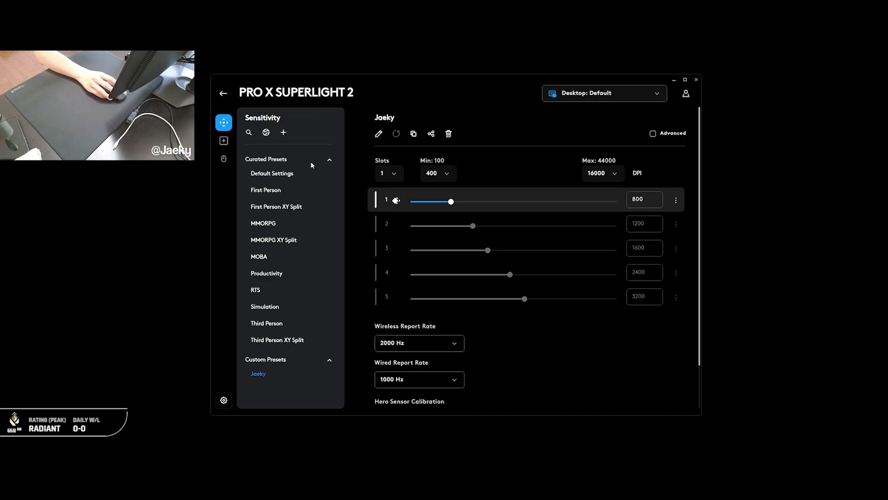
left_click(378, 139)
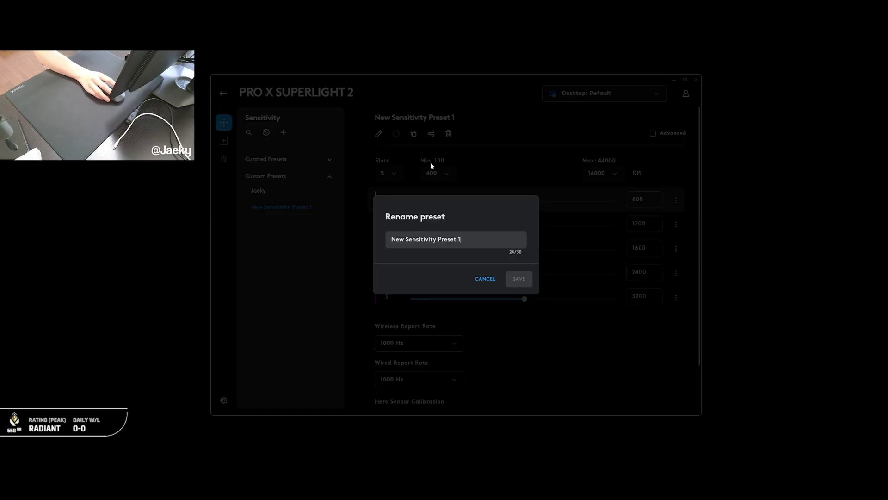
left_click(484, 279)
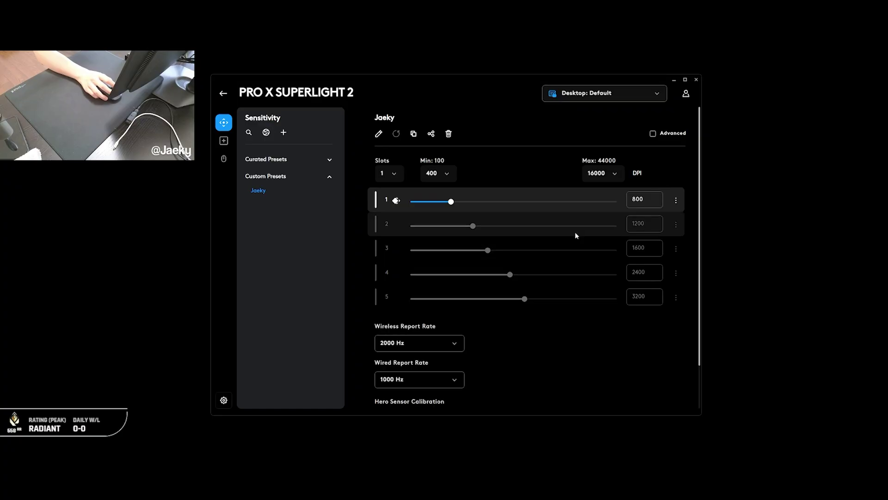
left_click(626, 205)
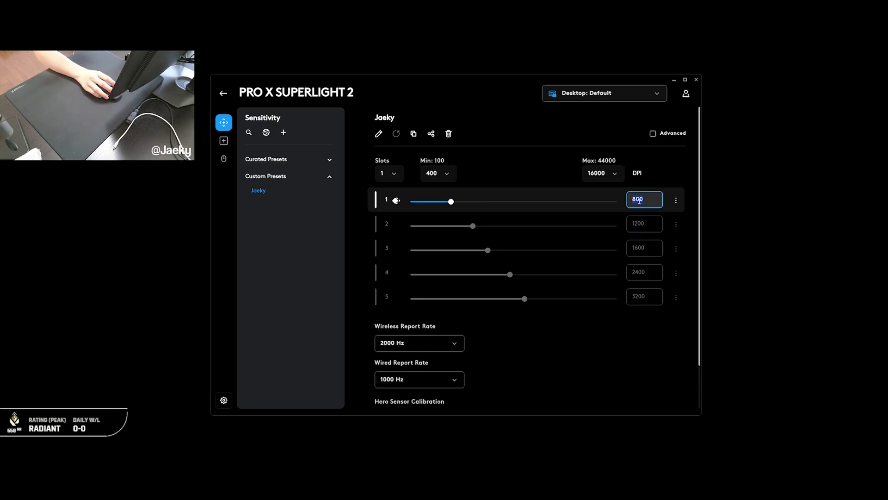
left_click(639, 200)
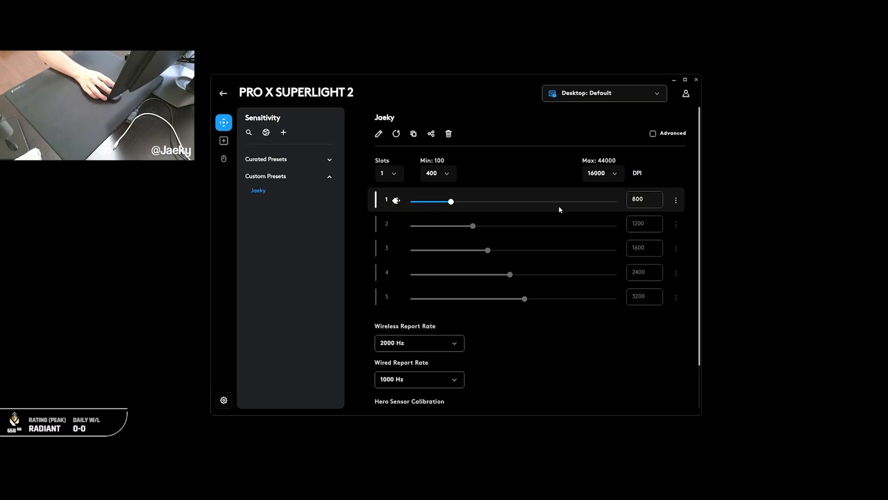
left_click(389, 175)
left_click(379, 194)
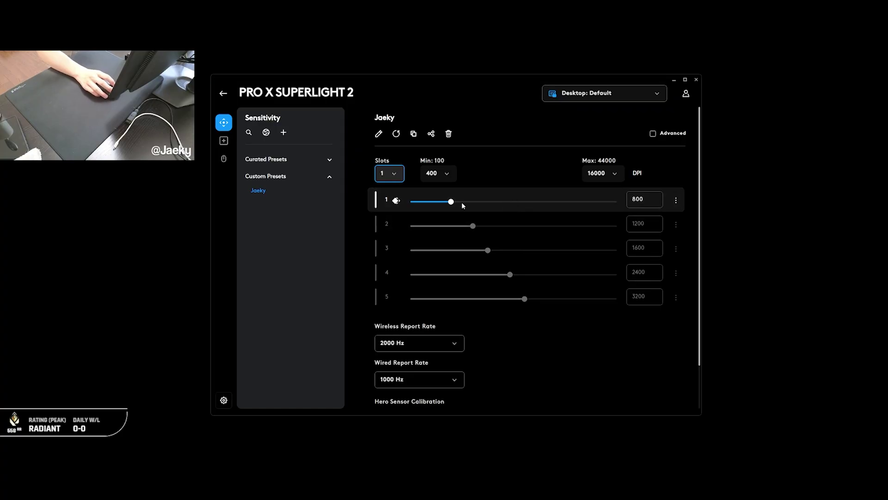
mouse_move(399, 204)
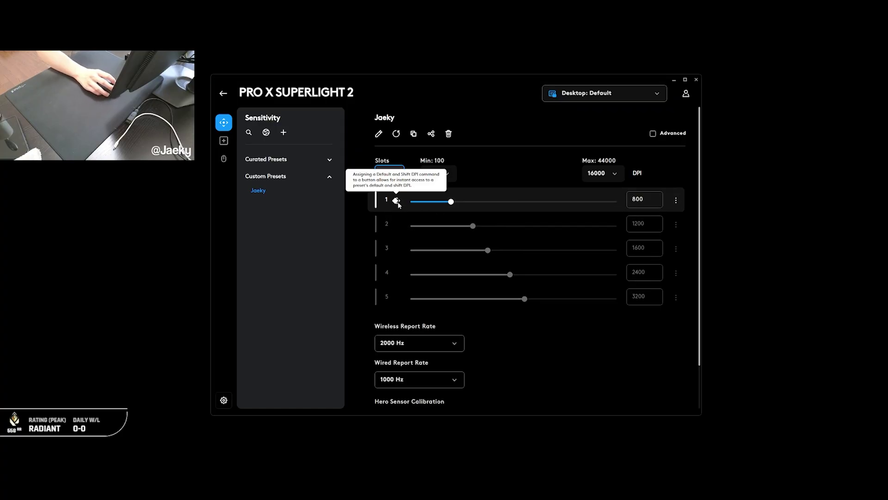
Step: Keep the Jaeky preset's wireless report rate at 2000 Hz and Hero Sensor Calibration at None
scroll(542, 213, "down", 1)
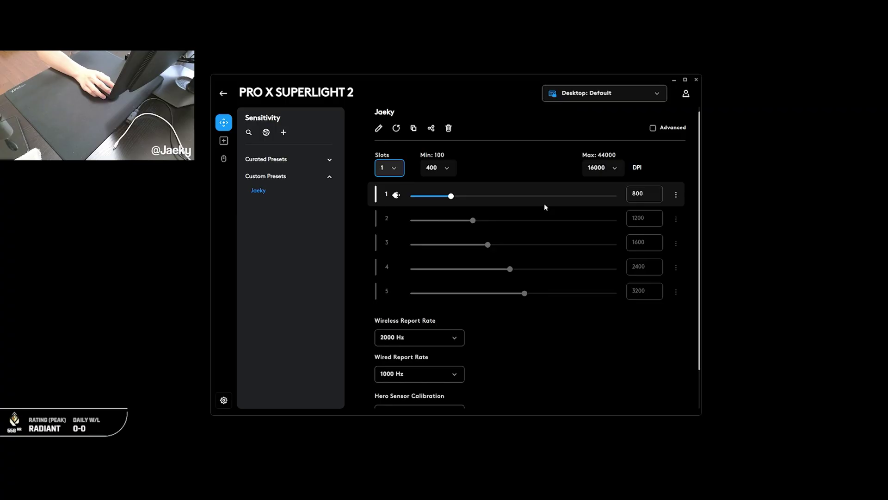
scroll(544, 207, "down", 2)
scroll(420, 296, "down", 1)
left_click(421, 294)
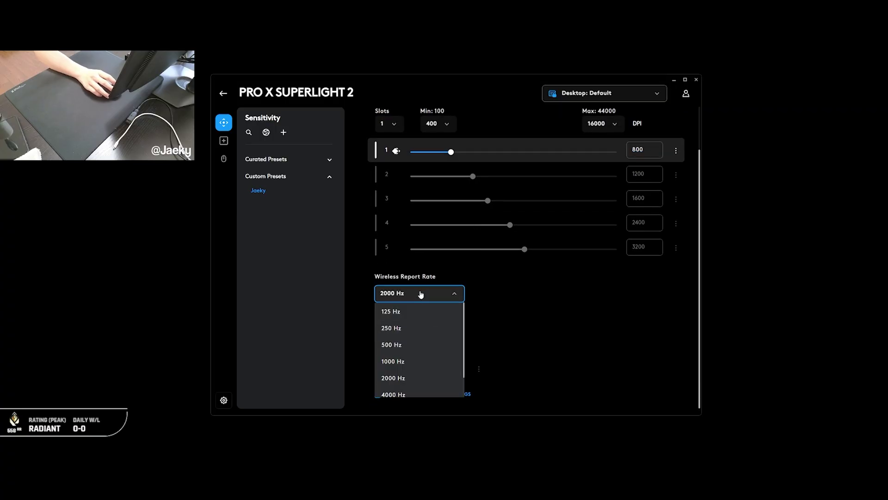
scroll(421, 351, "down", 1)
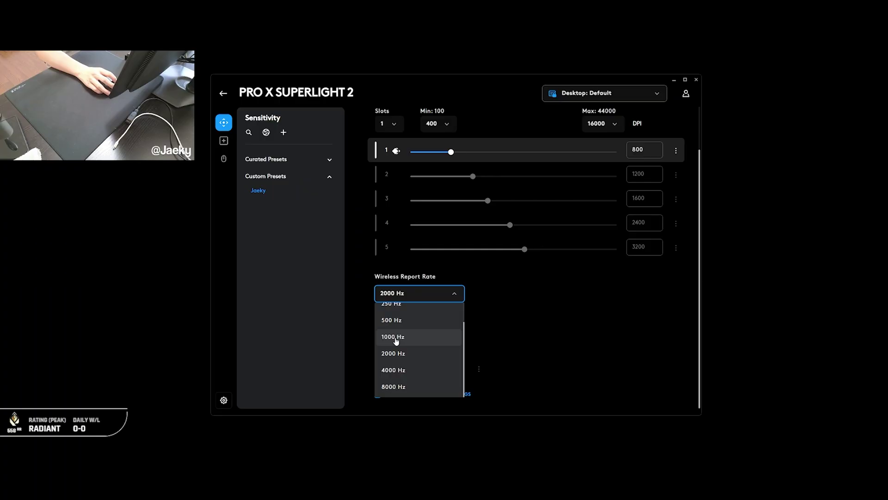
left_click(398, 353)
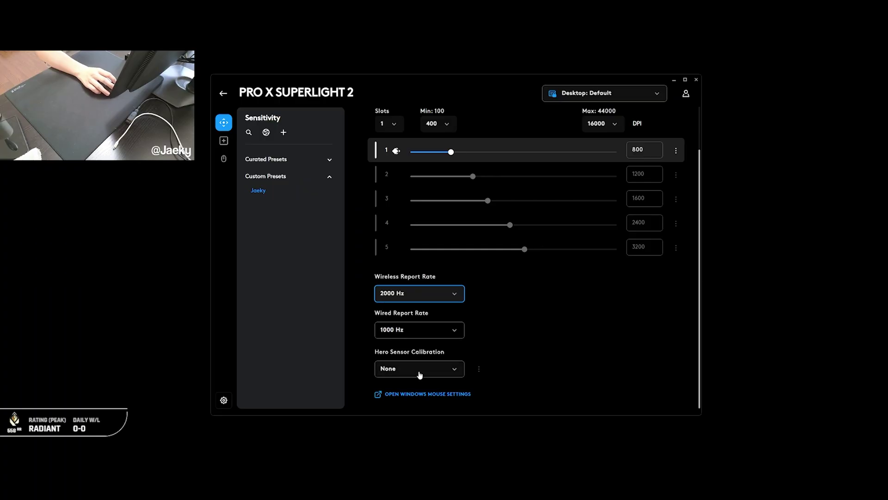
left_click(419, 368)
left_click(420, 394)
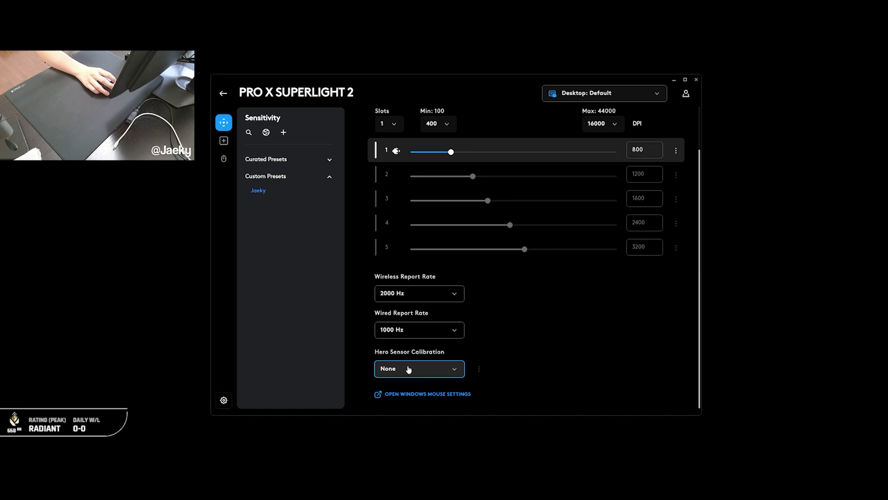
Step: In Windows Mouse Properties' Pointer Options, confirm Enhance pointer precision is unchecked
left_click(415, 395)
scroll(323, 401, "down", 2)
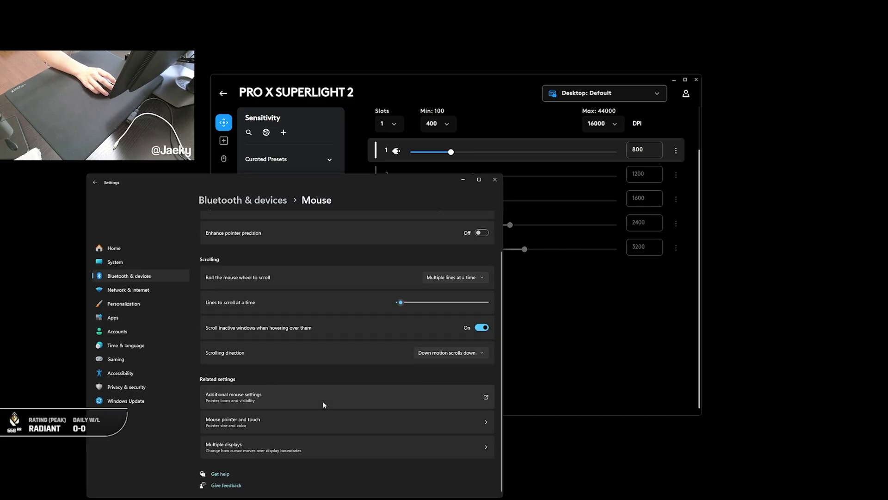
left_click(290, 399)
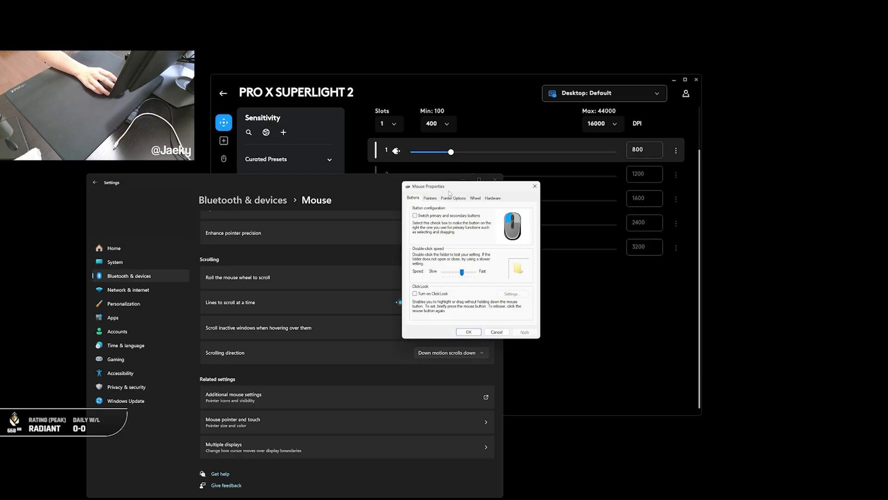
left_click(452, 198)
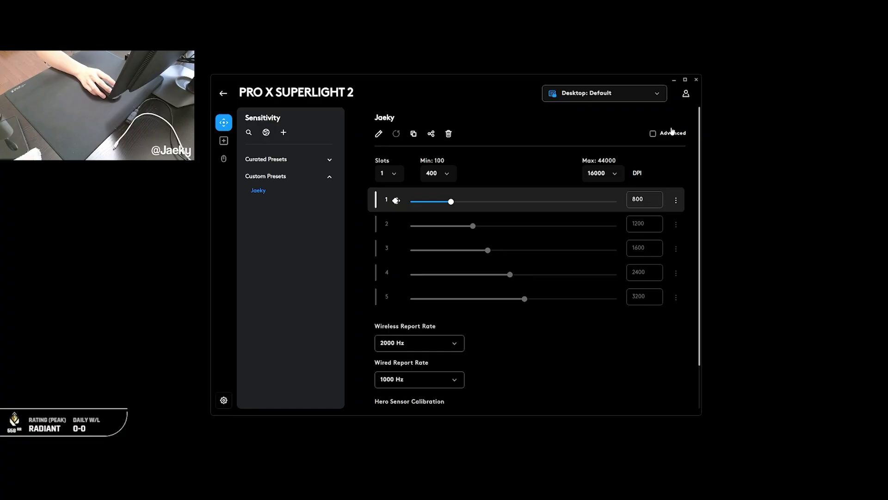
Step: Tick Advanced to preview x/y-axis DPI and lift-off distance, then untick it again
left_click(652, 135)
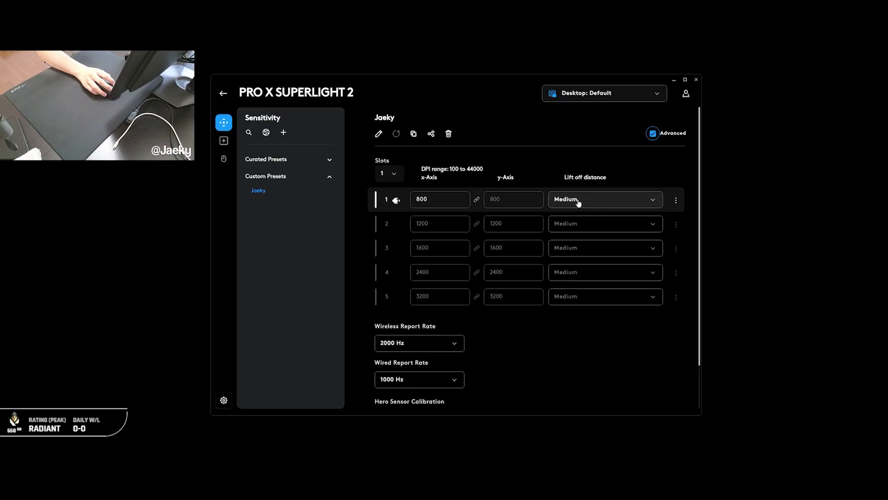
scroll(579, 202, "down", 2)
scroll(546, 278, "up", 2)
left_click(652, 133)
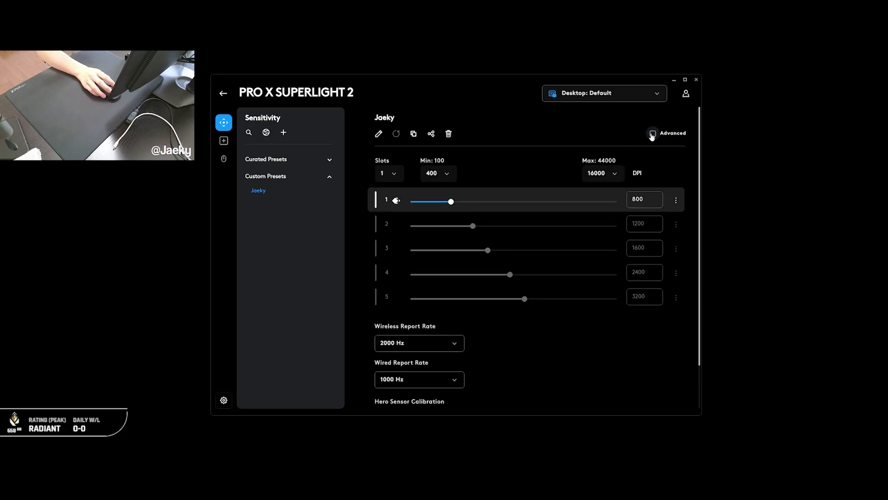
scroll(490, 277, "down", 2)
scroll(454, 263, "up", 2)
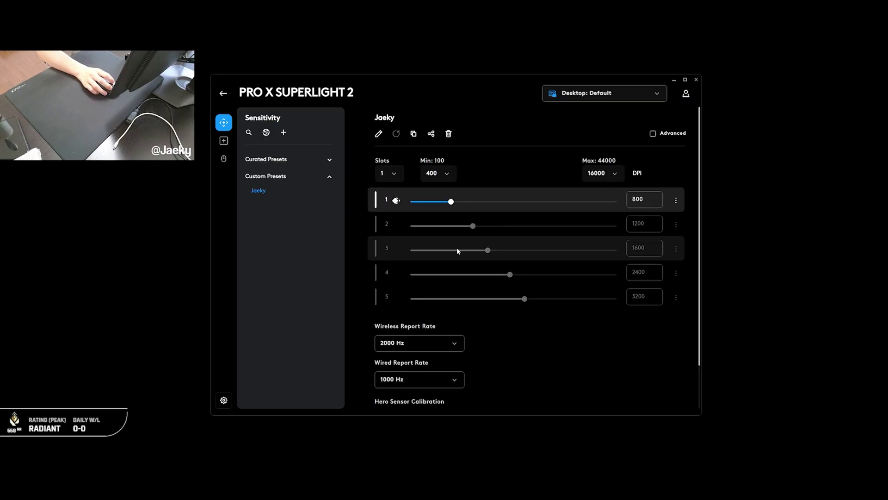
scroll(436, 193, "down", 3)
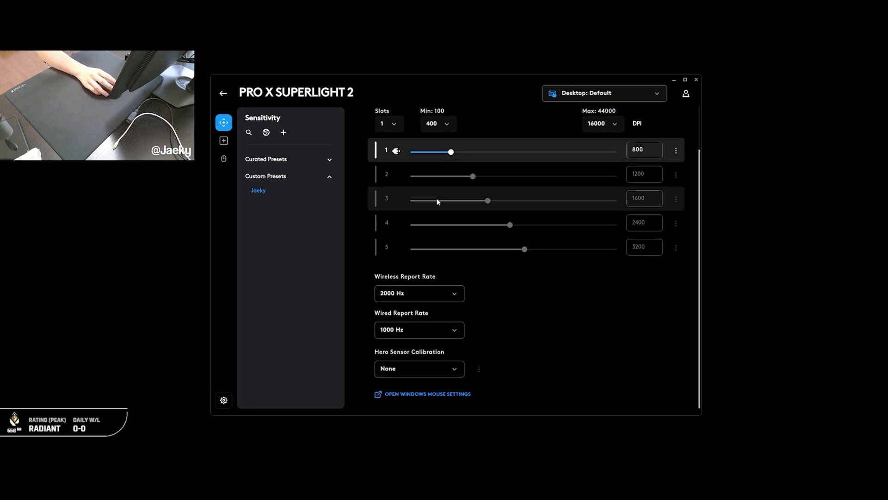
scroll(401, 276, "up", 2)
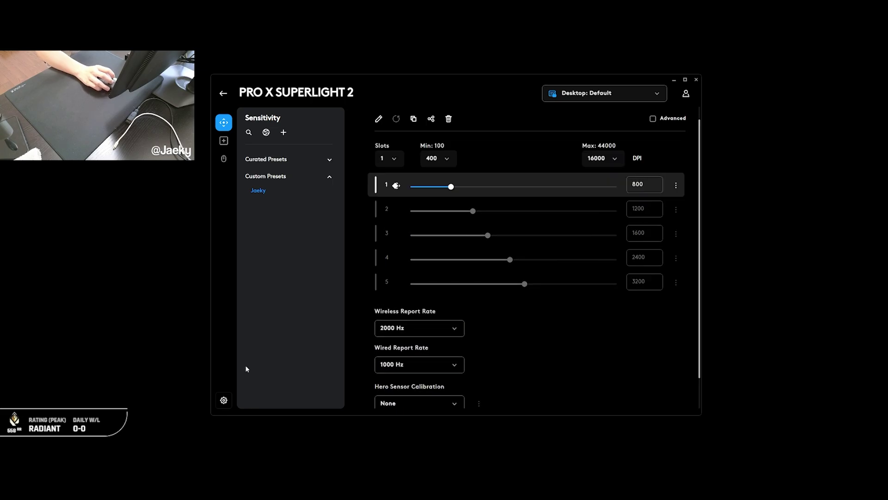
left_click(224, 401)
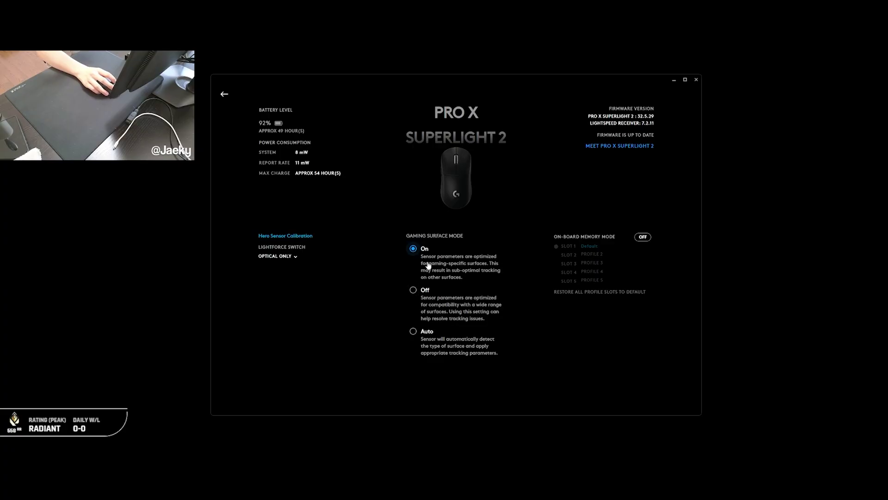
left_click(276, 256)
left_click(279, 264)
left_click(286, 257)
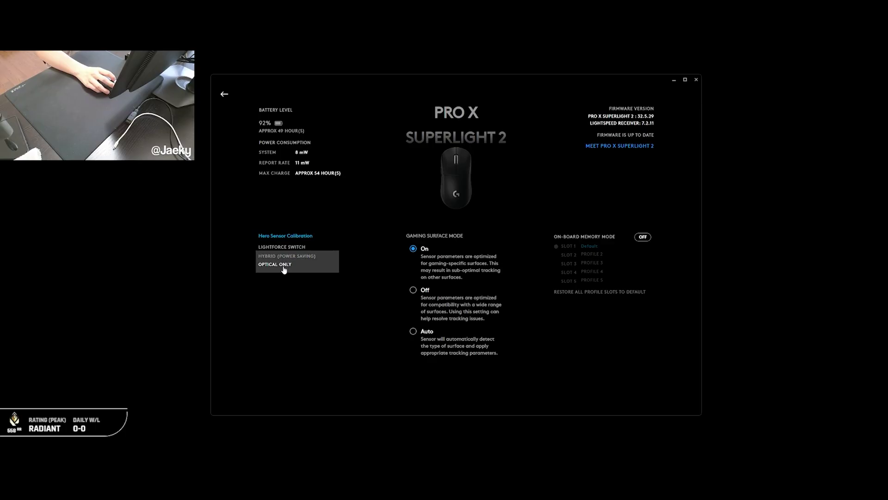
left_click(284, 267)
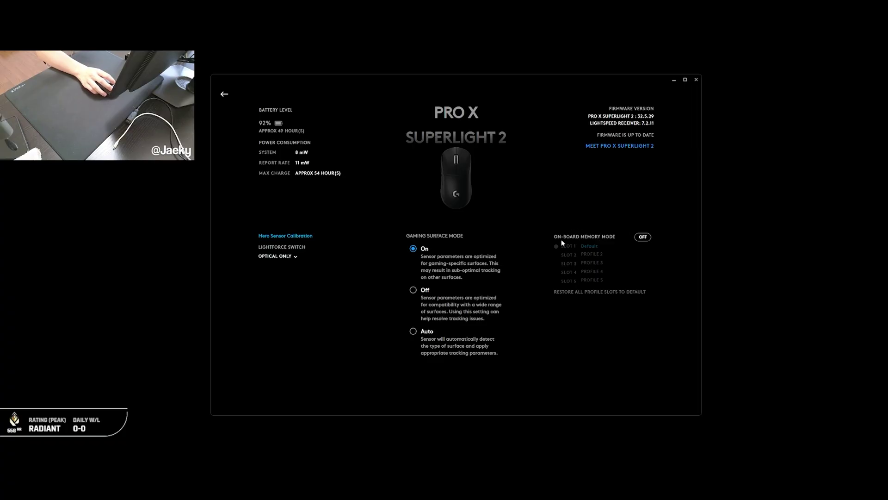
Step: Switch On-board Memory Mode on, leave Slot 1's profile unchanged, and return to the home screen
left_click(643, 237)
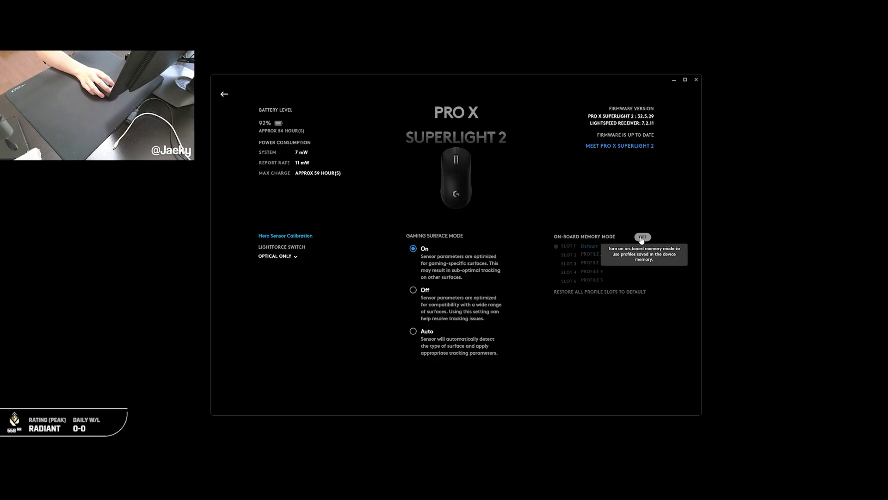
left_click(584, 250)
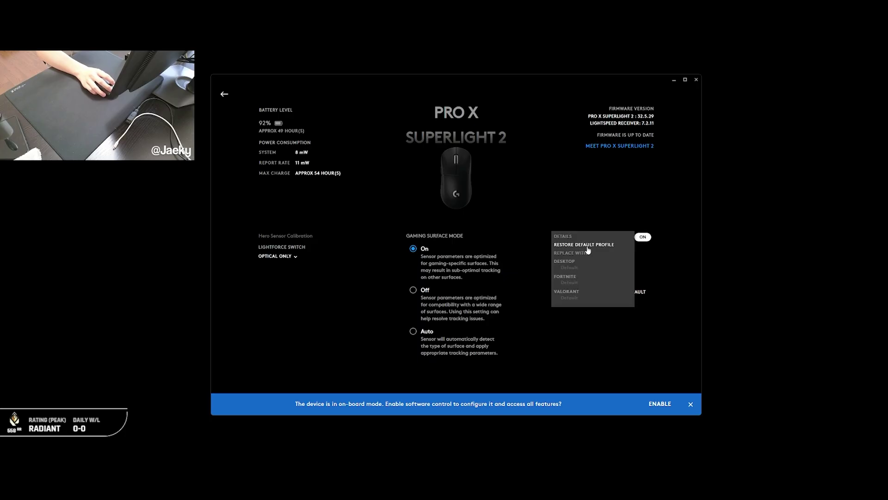
left_click(567, 269)
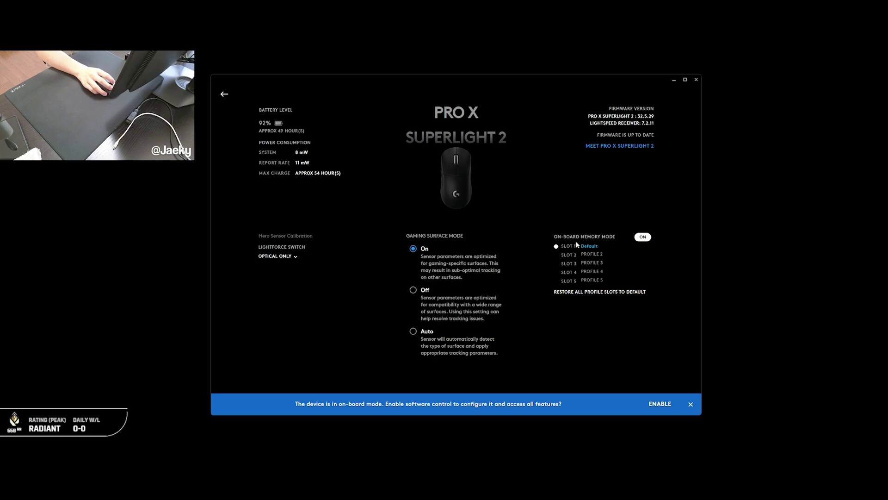
left_click(224, 94)
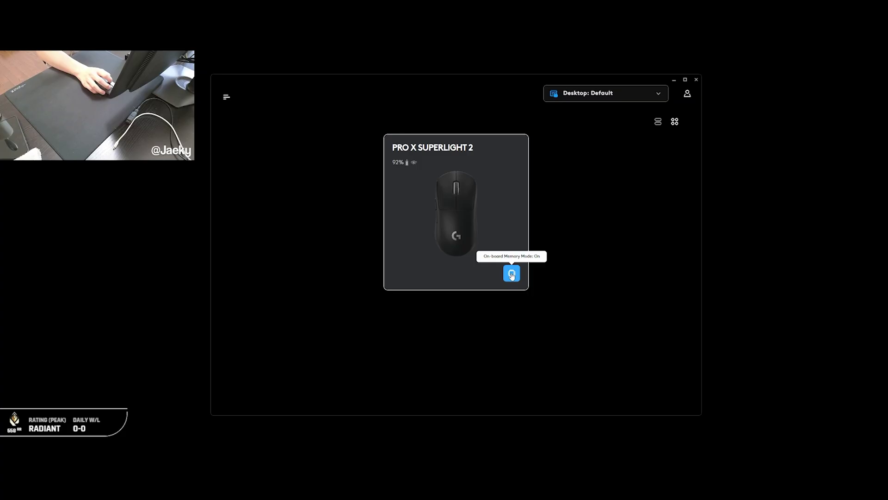
left_click(778, 491)
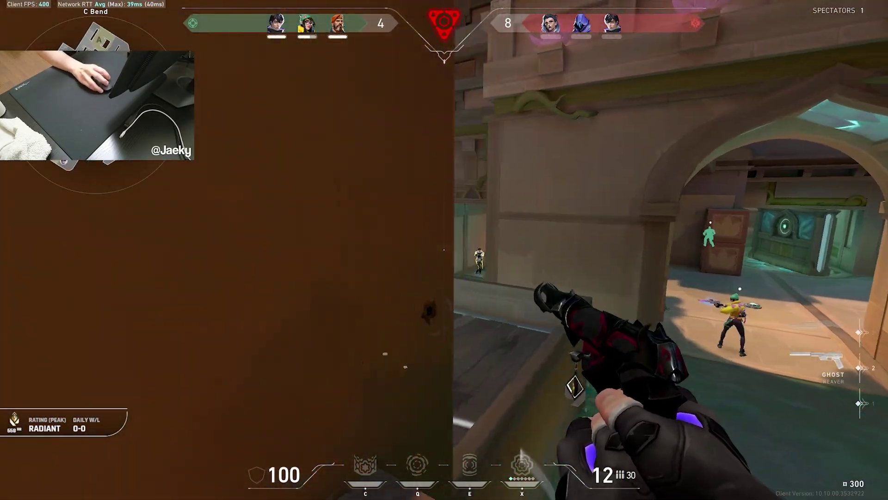
Step: Shoot the enemies at C Bend and C Main with the Ghost, reload, then switch to the knife
left_click(444, 250)
left_click(444, 250)
left_click(444, 249)
left_click(445, 250)
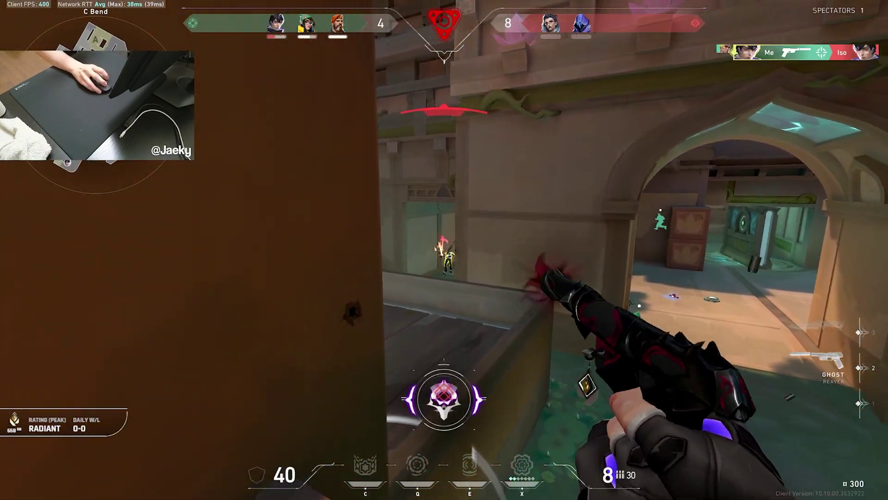
left_click(444, 250)
left_click(444, 250)
left_click(445, 250)
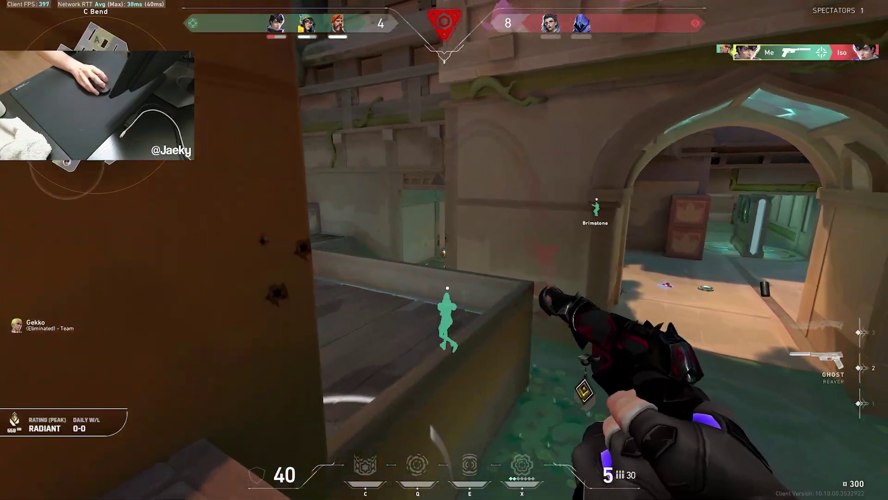
left_click(444, 250)
left_click(444, 250)
left_click(445, 249)
key("r")
left_click(444, 250)
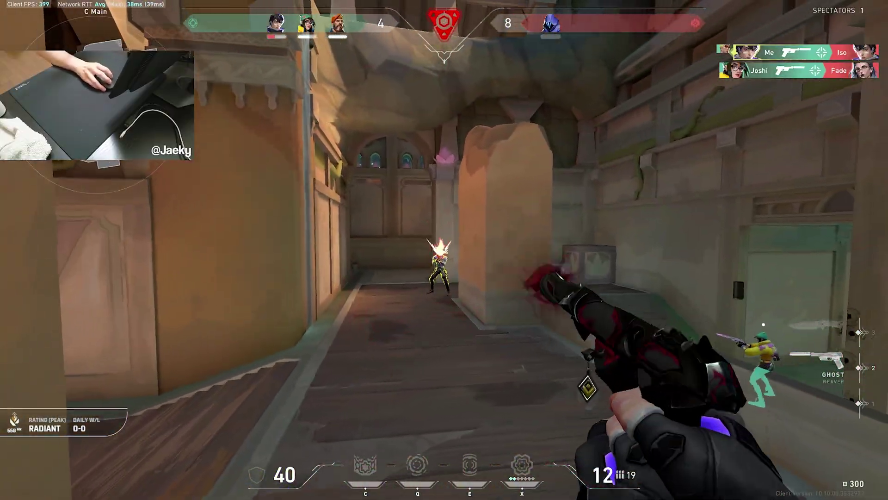
left_click(444, 249)
left_click(444, 249)
key("3")
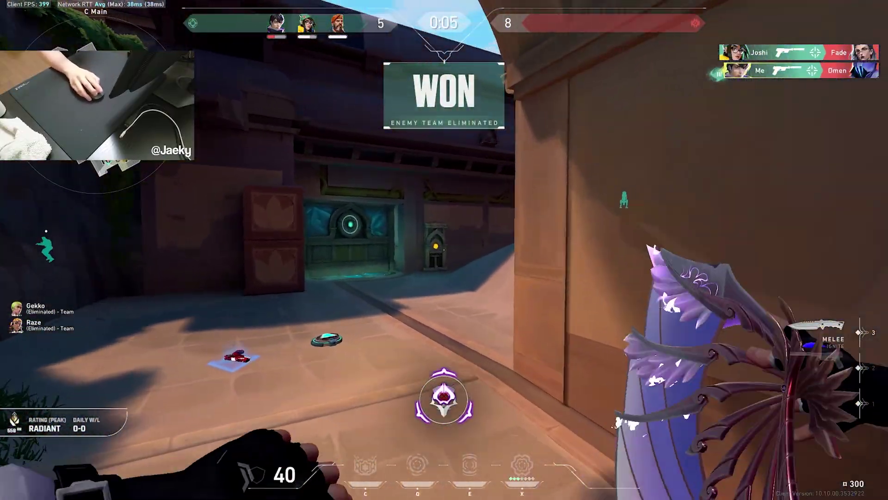